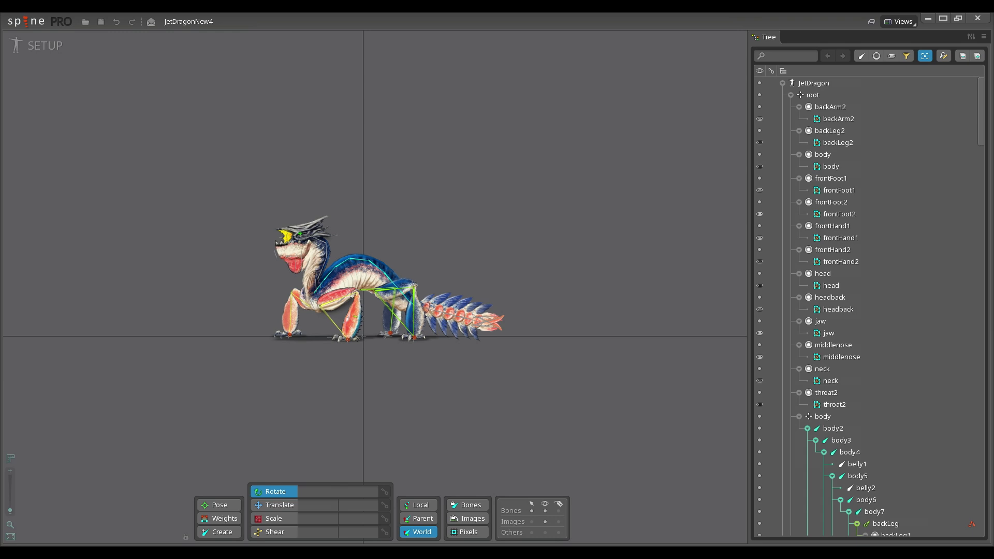
# - Switch to Animate mode, play walkFront2 and examine the dragon's legs, head and tail in motion
pyautogui.click(39, 45)
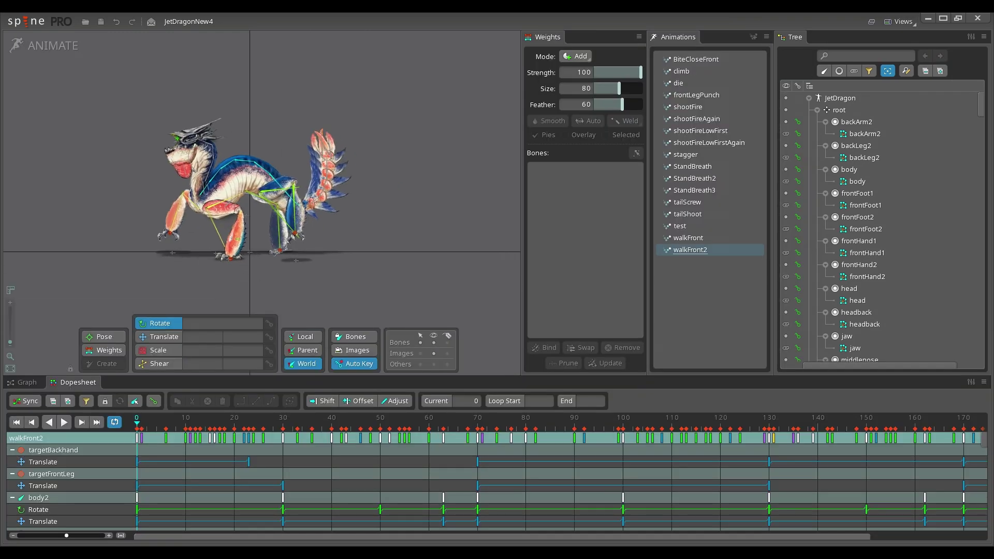
pyautogui.scroll(4, 169, 127)
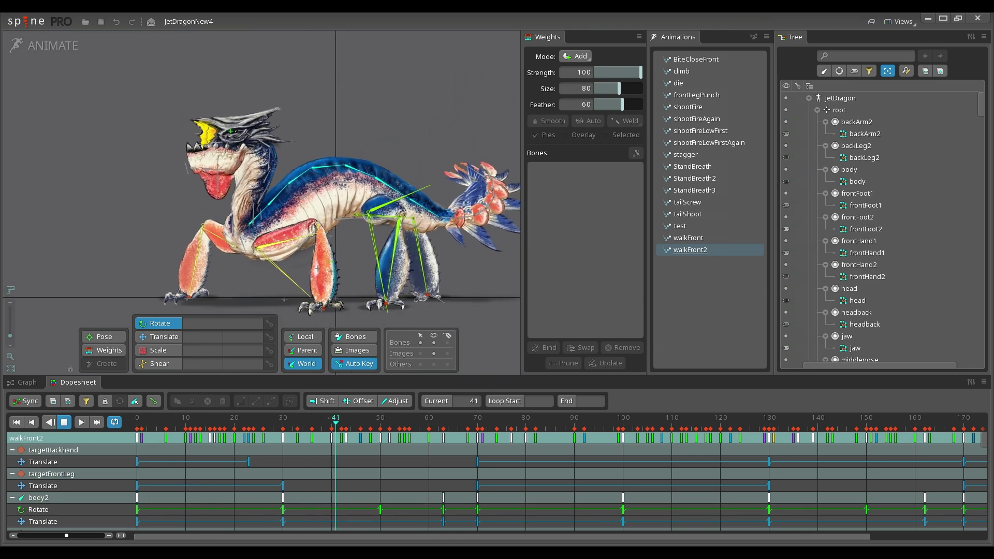
pyautogui.scroll(4, 261, 199)
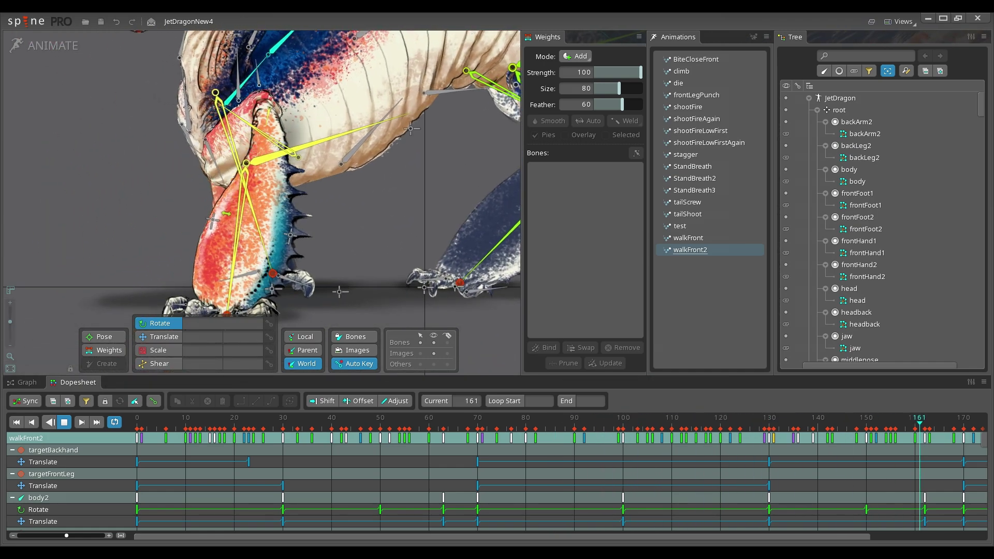
pyautogui.moveTo(262, 199); pyautogui.dragTo(310, 215)
pyautogui.scroll(3, 260, 204)
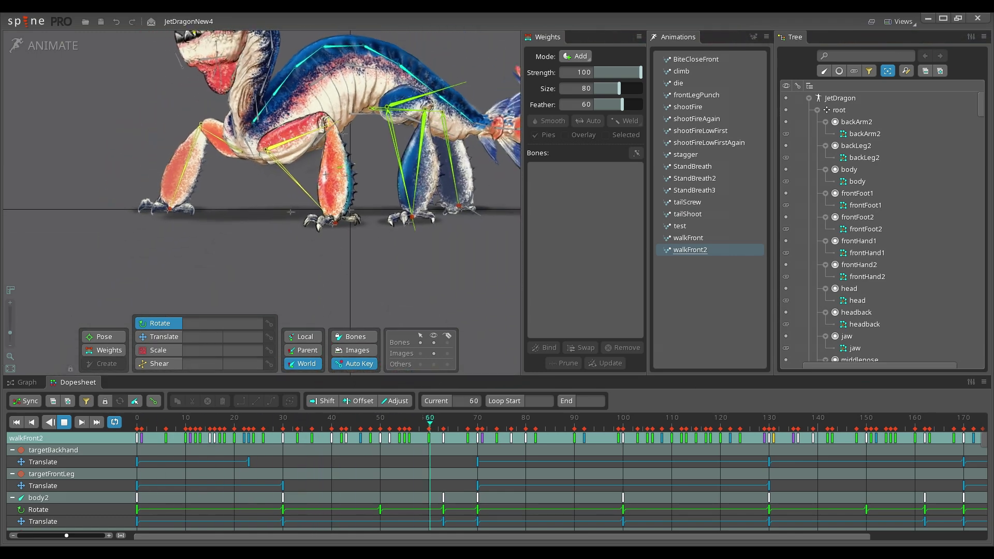
pyautogui.scroll(5, 216, 78)
pyautogui.moveTo(216, 78); pyautogui.dragTo(191, 188)
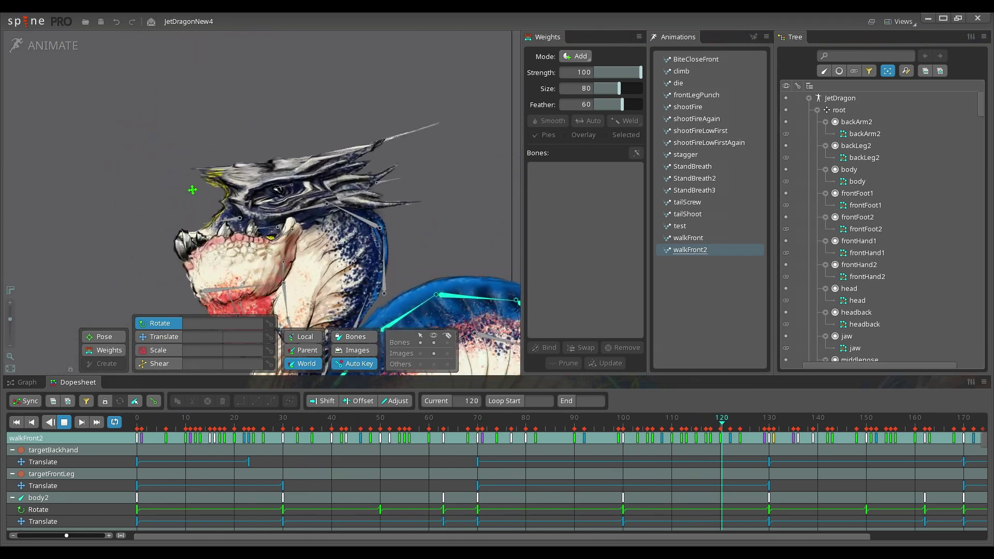
pyautogui.moveTo(191, 153); pyautogui.dragTo(171, 151)
pyautogui.scroll(-1, 174, 151)
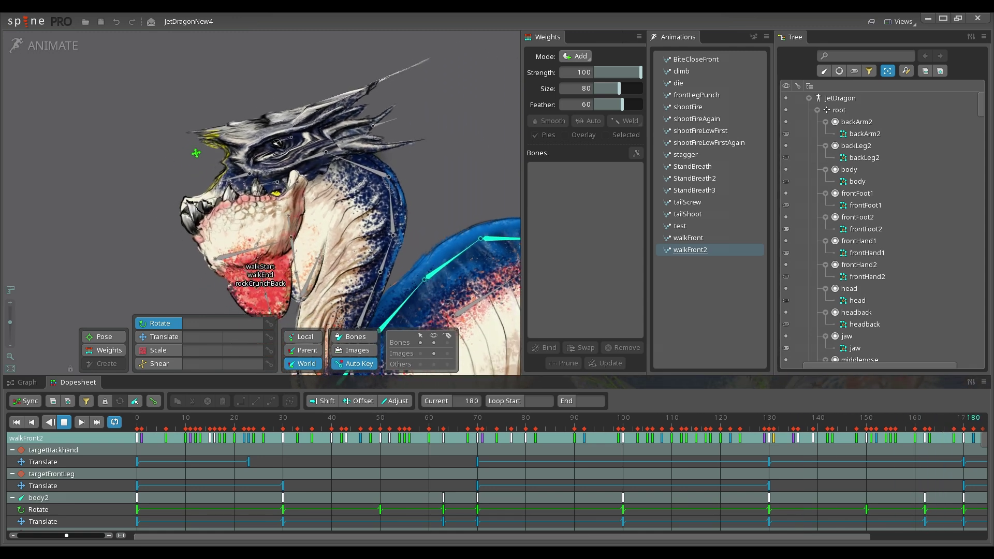
pyautogui.scroll(-3, 173, 151)
pyautogui.moveTo(259, 223); pyautogui.dragTo(95, 119)
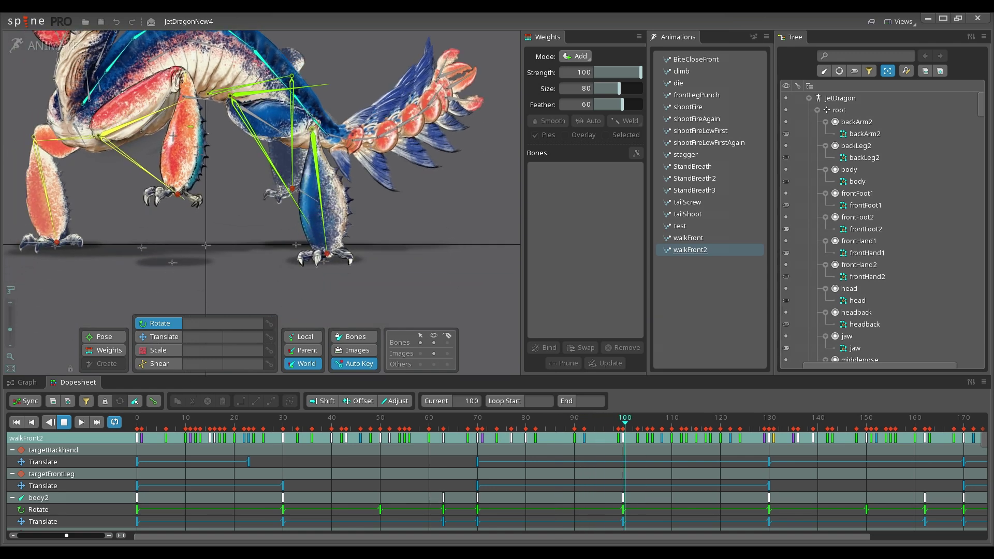
pyautogui.scroll(-4, 259, 181)
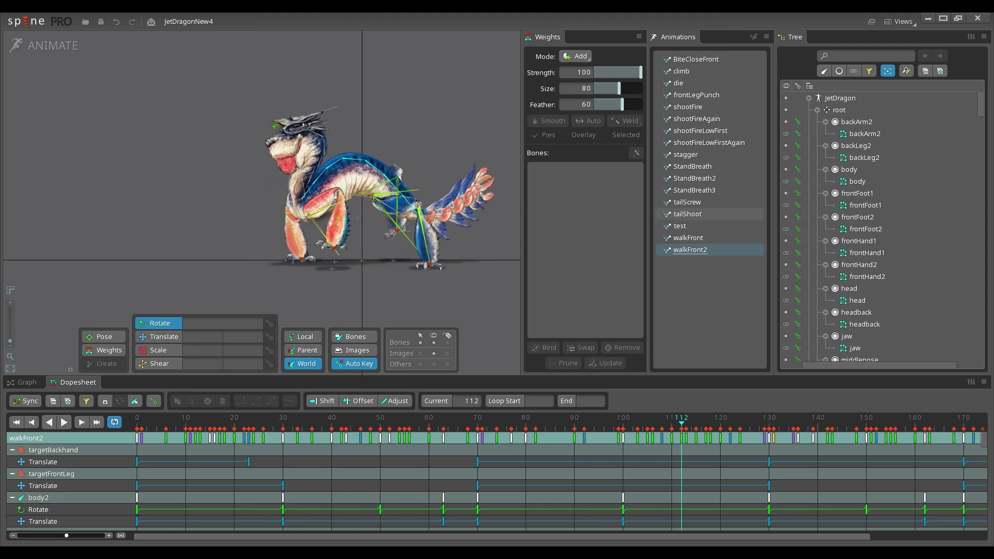
# - Preview the tailScrew, BiteCloseFront, stagger, StandBreath and StandBreath3 animations on the dragon
pyautogui.click(688, 203)
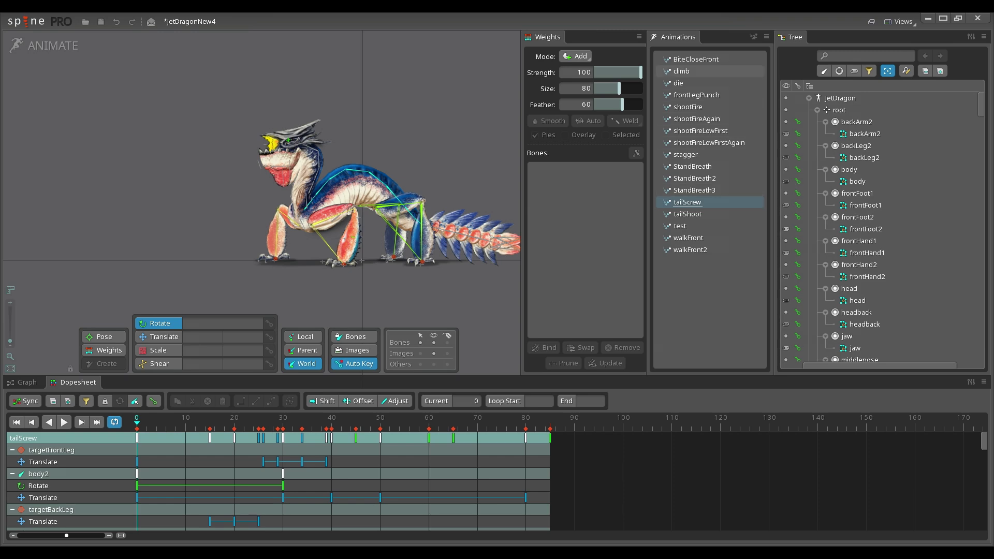
pyautogui.click(696, 59)
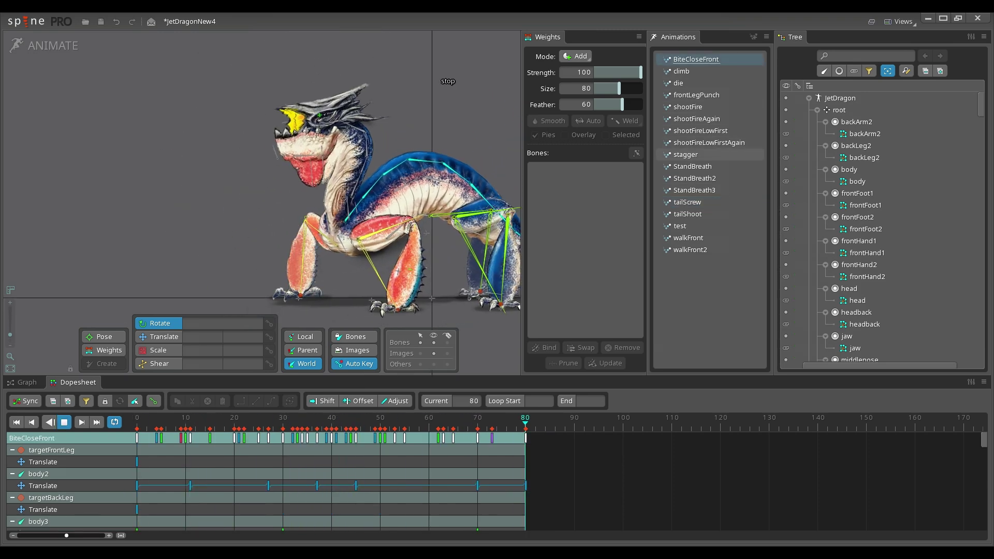
pyautogui.click(694, 154)
pyautogui.scroll(3, 397, 113)
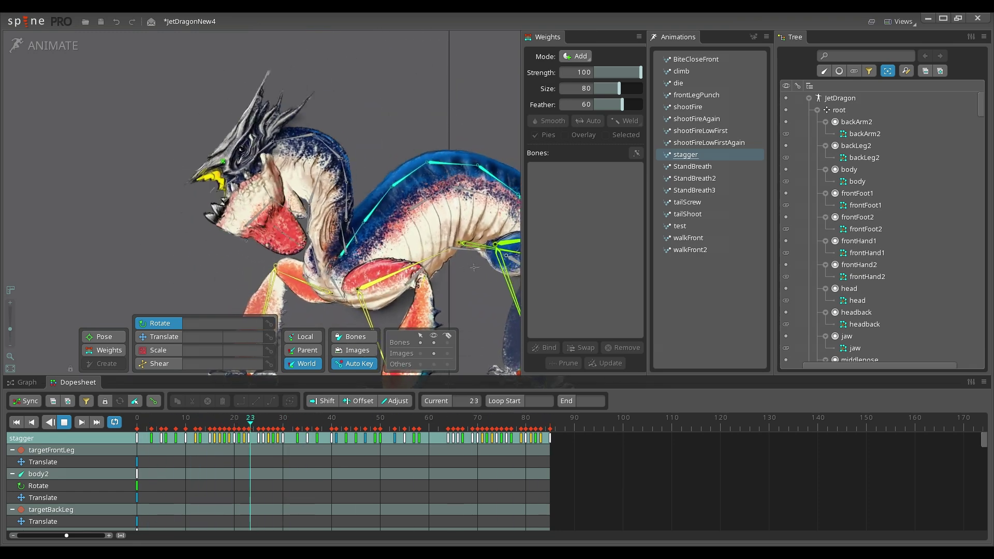
pyautogui.click(693, 166)
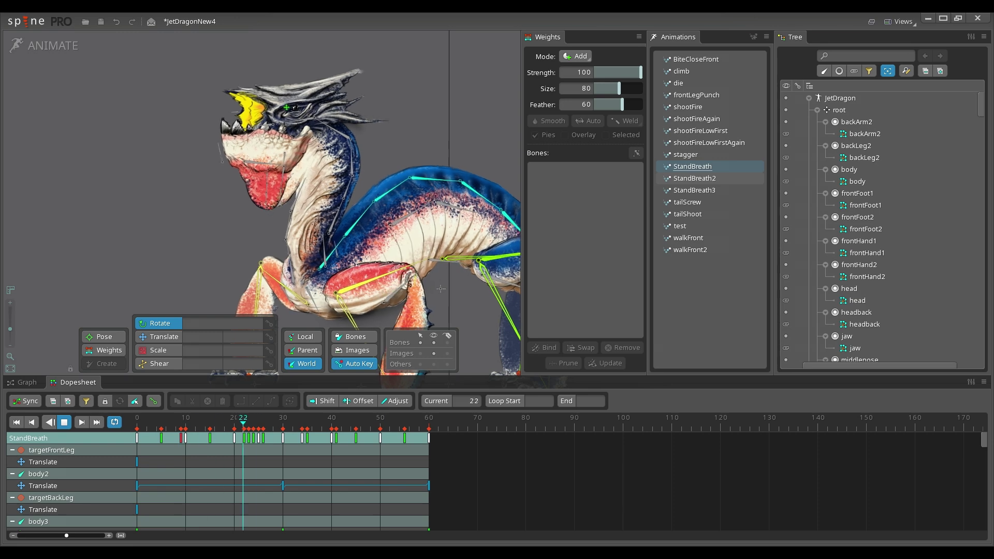
pyautogui.click(694, 190)
pyautogui.scroll(2, 402, 144)
pyautogui.scroll(4, 257, 294)
pyautogui.scroll(-4, 258, 293)
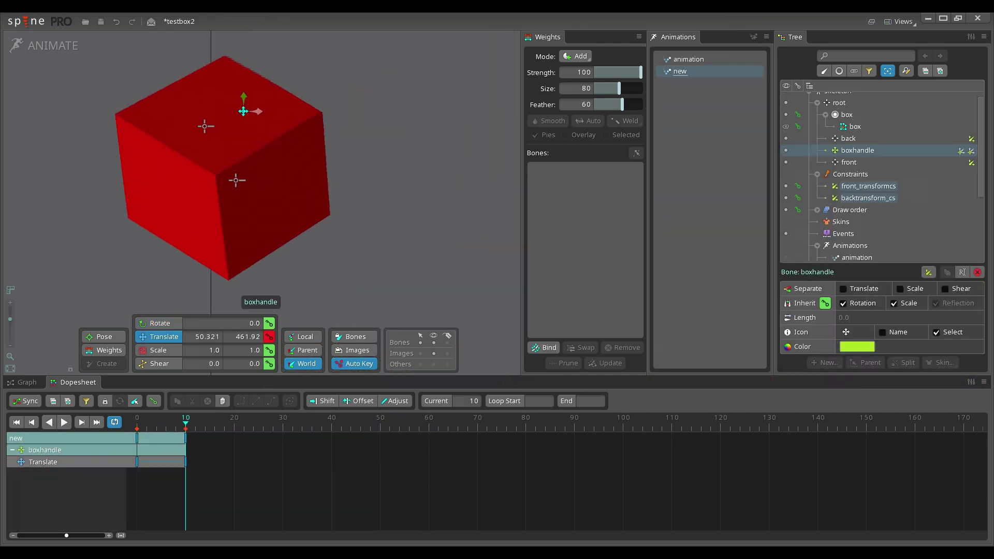
# - Shift the boxhandle bone sideways at frame 10, copy its frame 0 translate key to frame 20 and play the animation
pyautogui.moveTo(243, 111); pyautogui.dragTo(176, 112)
pyautogui.click(137, 438)
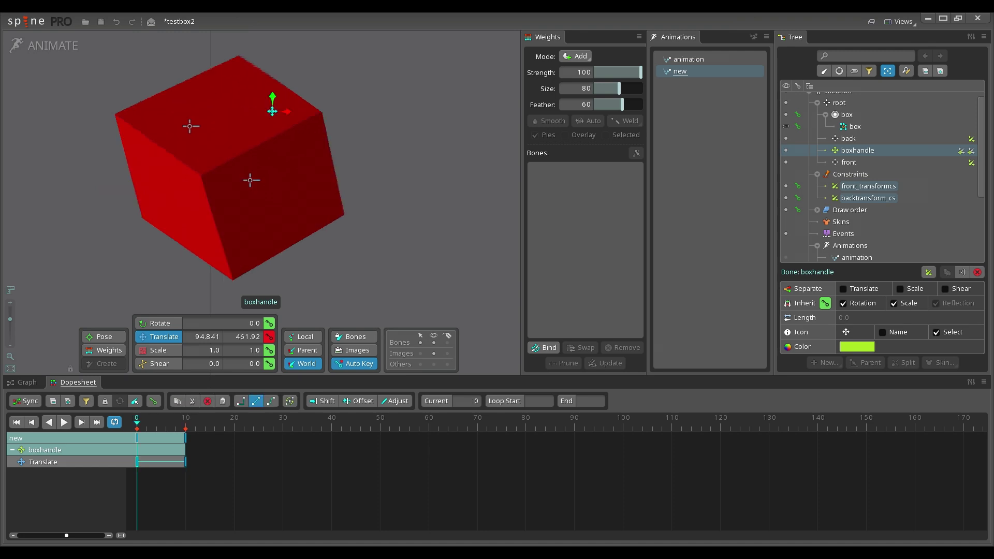
pyautogui.click(234, 423)
pyautogui.hotkey('ctrl', 'v')
pyautogui.moveTo(279, 504); pyautogui.dragTo(26, 401)
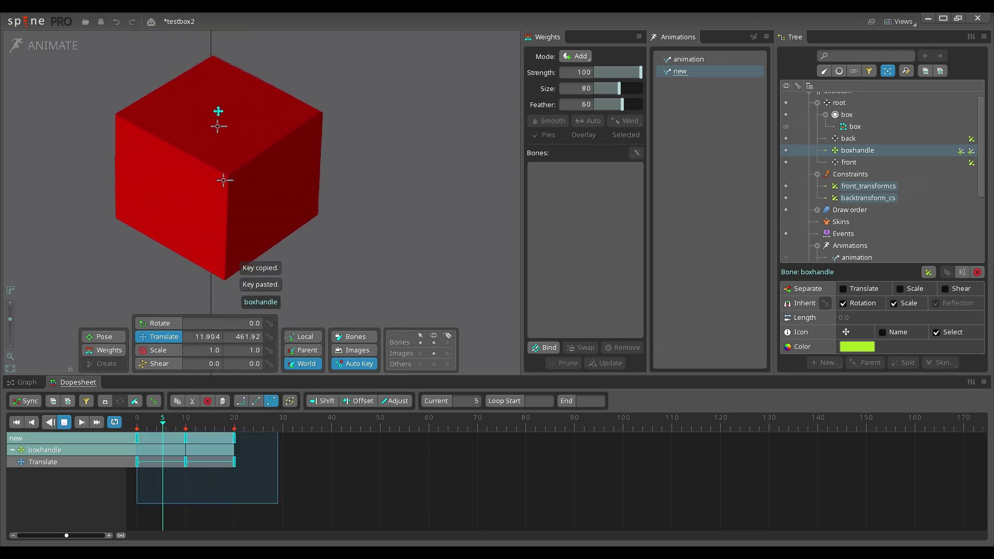
pyautogui.press('d')
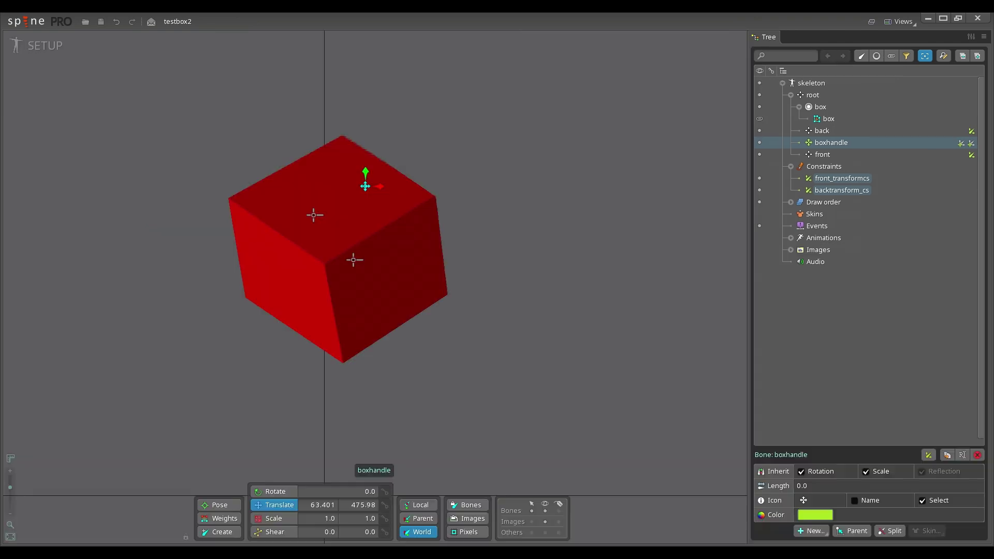
# - Create an animation named "new" in Animate mode and move the boxhandle bone to tilt the box
pyautogui.click(45, 45)
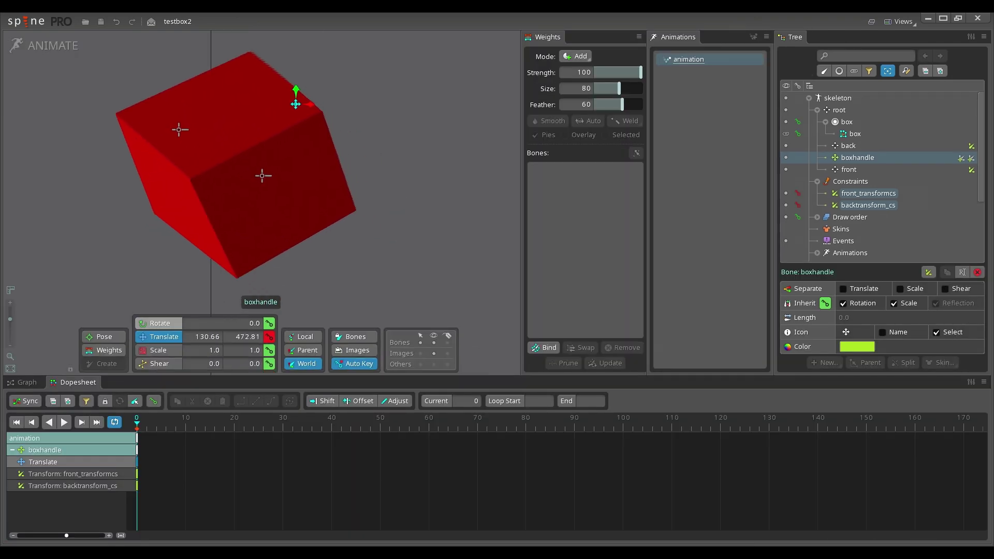
pyautogui.click(754, 37)
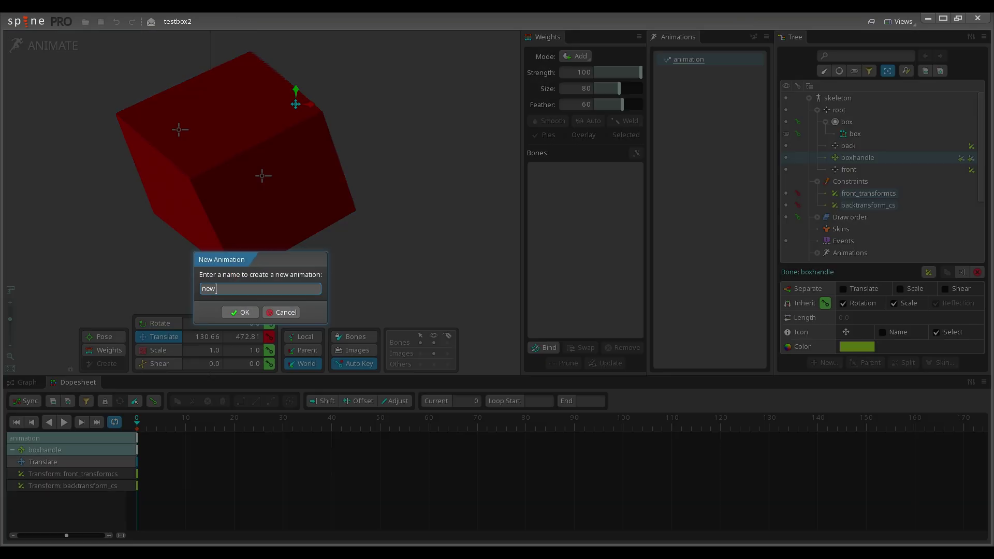
pyautogui.press('Return')
pyautogui.moveTo(252, 102); pyautogui.dragTo(262, 129)
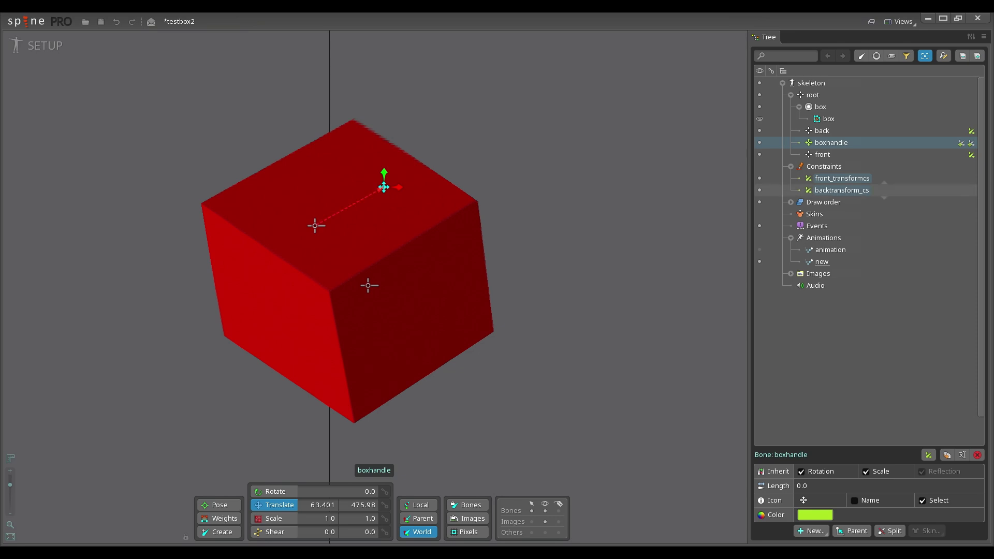
# - Inspect how the box mesh's vertices are weighted to the front and back bones
pyautogui.click(828, 119)
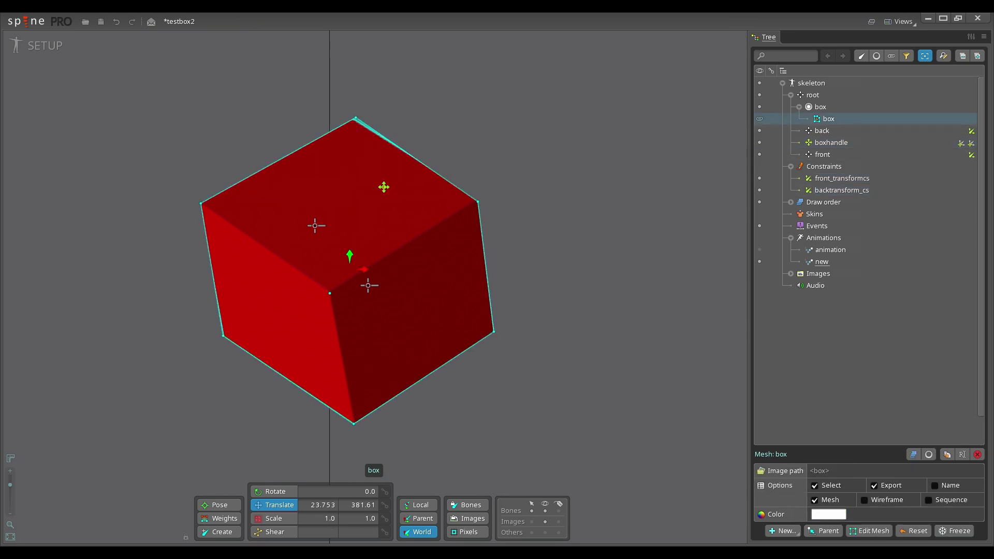
pyautogui.scroll(3, 303, 303)
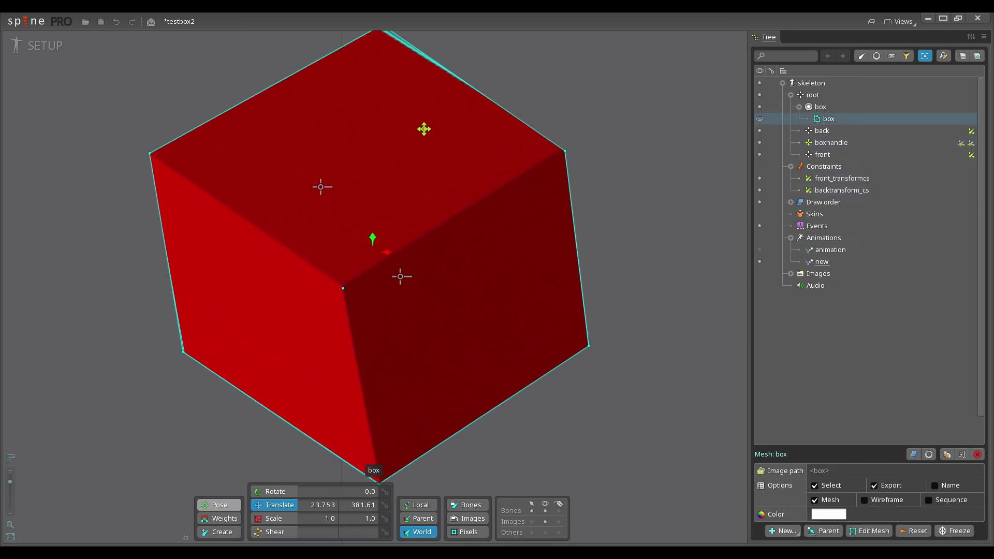
pyautogui.click(219, 519)
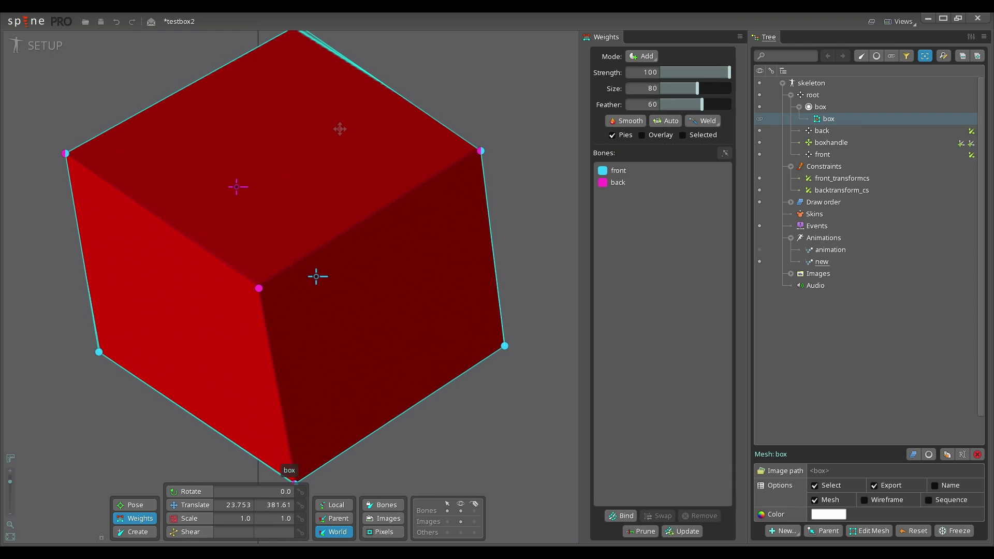
pyautogui.click(619, 182)
pyautogui.press('space')
pyautogui.scroll(-1, 260, 197)
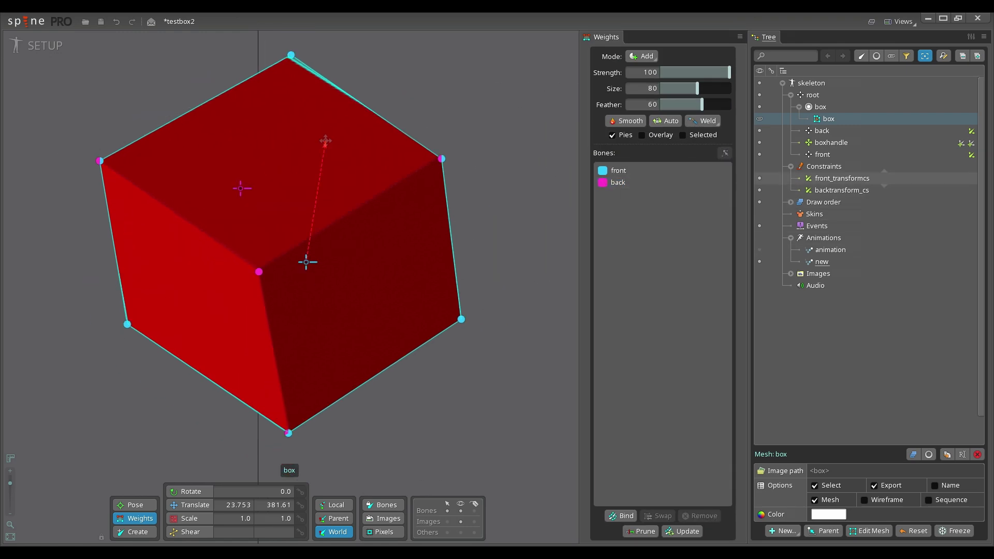
pyautogui.click(884, 178)
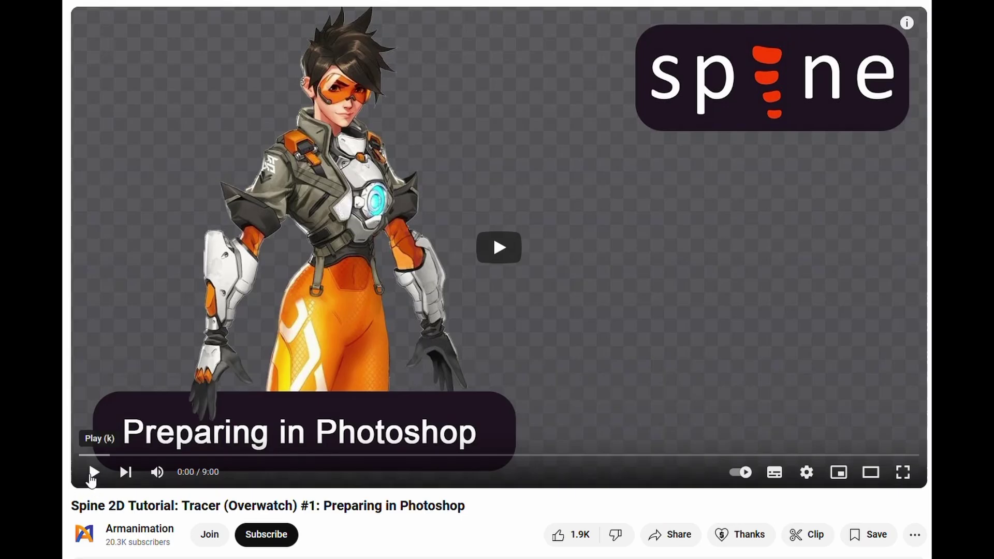
# - Switch to the browser and play the video "Spine 2D Tutorial: Tracer (Overwatch) #1: Preparing in Photoshop"
pyautogui.click(92, 474)
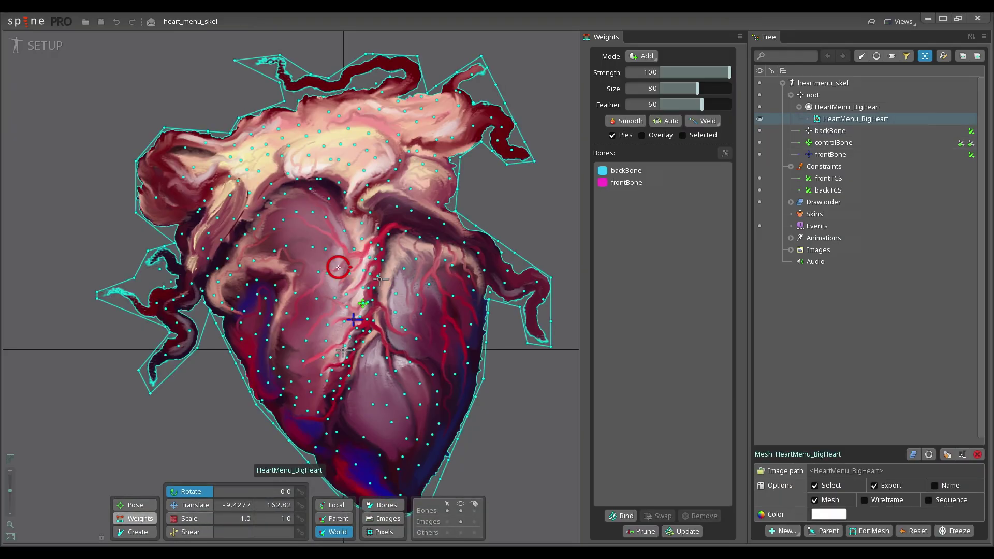
# - Show the HeartMenu_BigHeart mesh's weights and examine the vertices along the heart's outline
pyautogui.click(134, 519)
pyautogui.scroll(5, 276, 301)
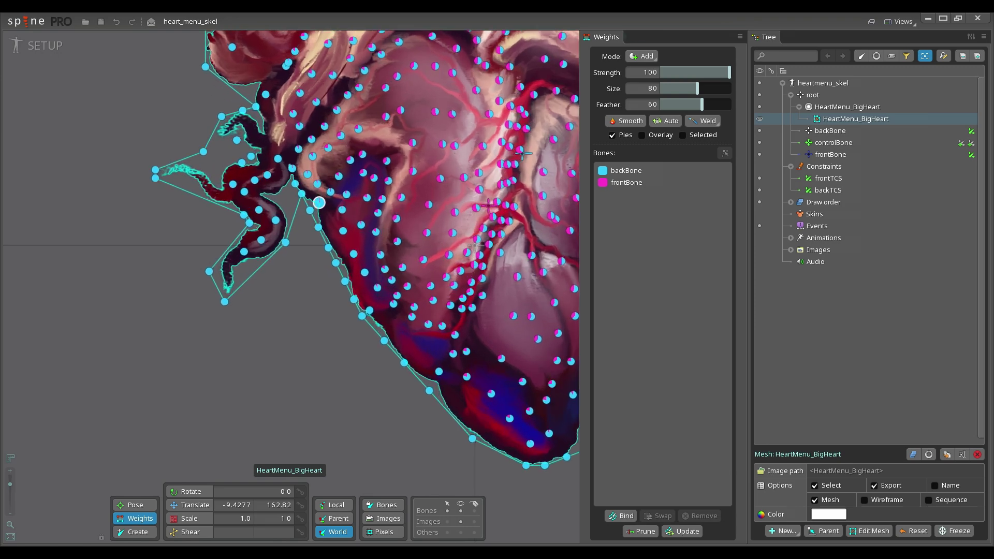
pyautogui.scroll(-5, 565, 272)
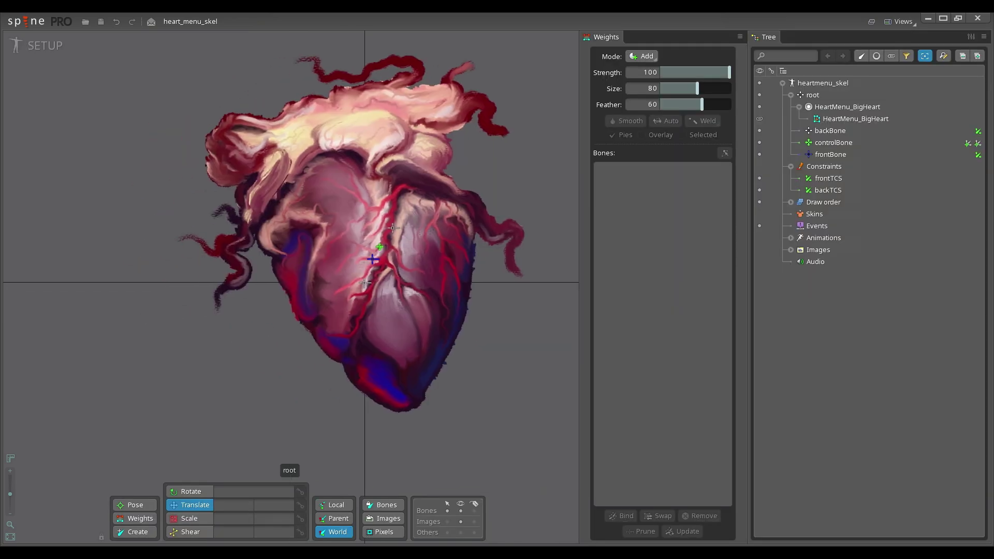
# - Move the controlBone slightly down and to the left to deform the heart mesh
pyautogui.scroll(3, 287, 463)
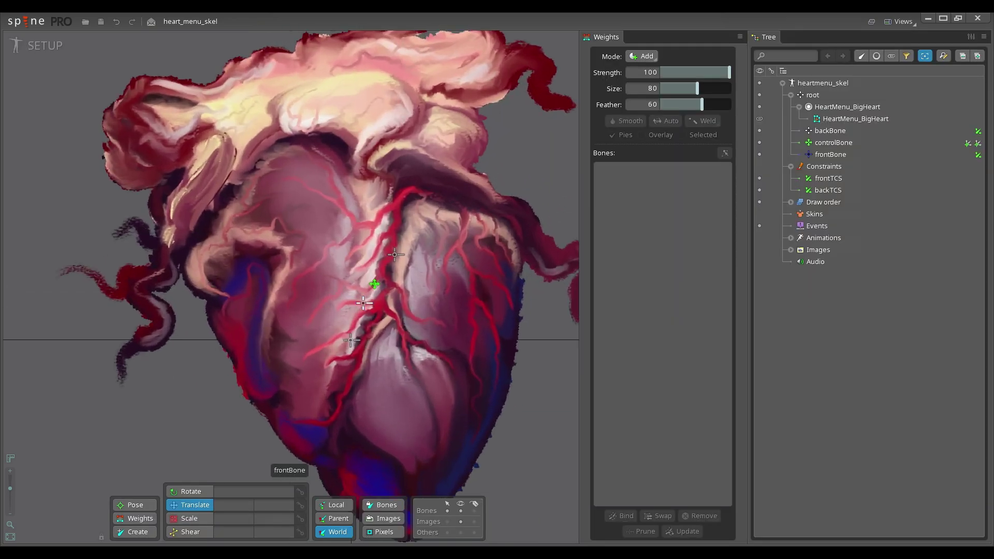
pyautogui.click(374, 284)
pyautogui.moveTo(374, 283)
pyautogui.mouseDown()
pyautogui.moveTo(290, 264)
pyautogui.moveTo(353, 308)
pyautogui.moveTo(370, 277)
pyautogui.moveTo(273, 311)
pyautogui.moveTo(422, 148)
pyautogui.moveTo(218, 122)
pyautogui.moveTo(153, 310)
pyautogui.moveTo(284, 406)
pyautogui.moveTo(349, 288)
pyautogui.moveTo(409, 283)
pyautogui.moveTo(356, 290)
pyautogui.moveTo(365, 294)
pyautogui.mouseUp()
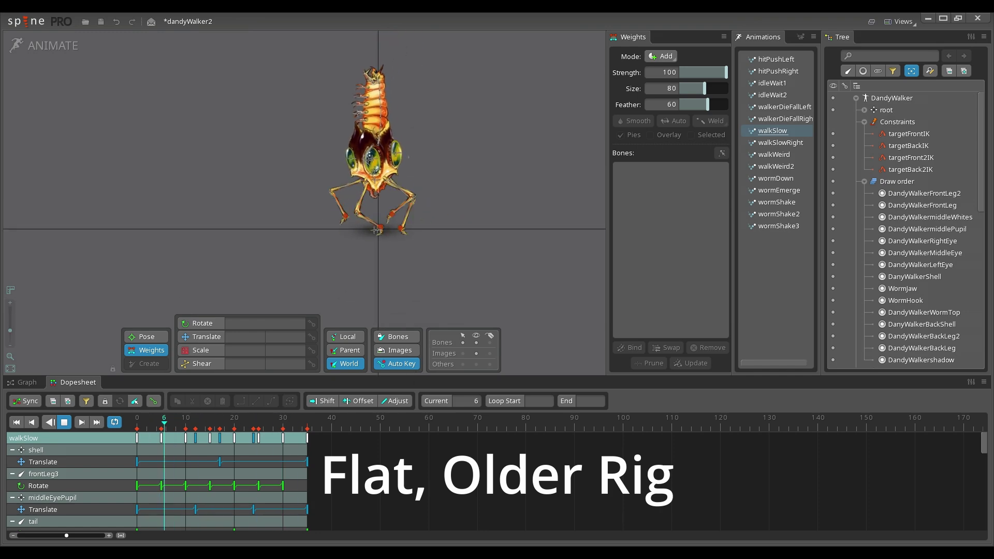
# - Examine the legs and eyes of the flat dandyWalker2 rig while walkSlow plays
pyautogui.scroll(5, 388, 222)
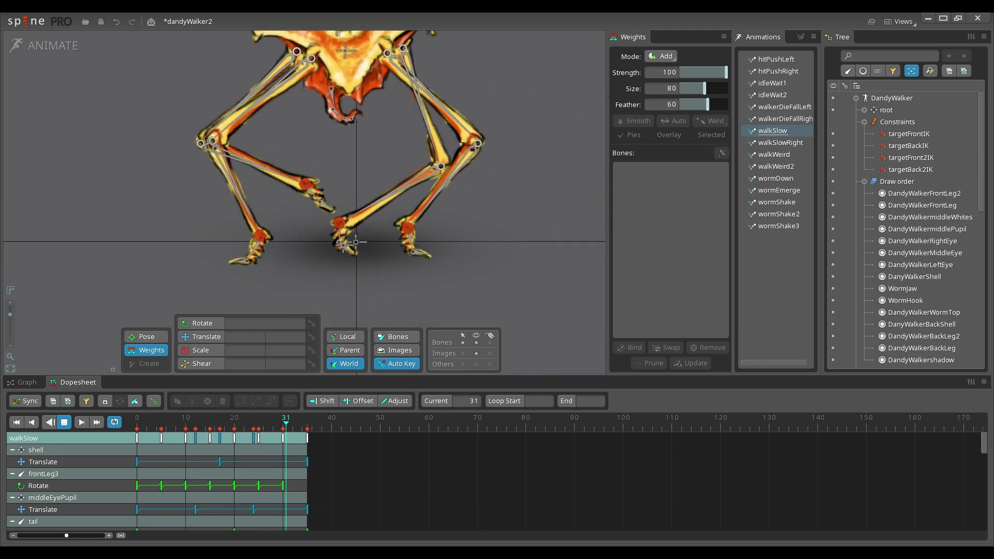
pyautogui.moveTo(475, 109); pyautogui.dragTo(470, 254)
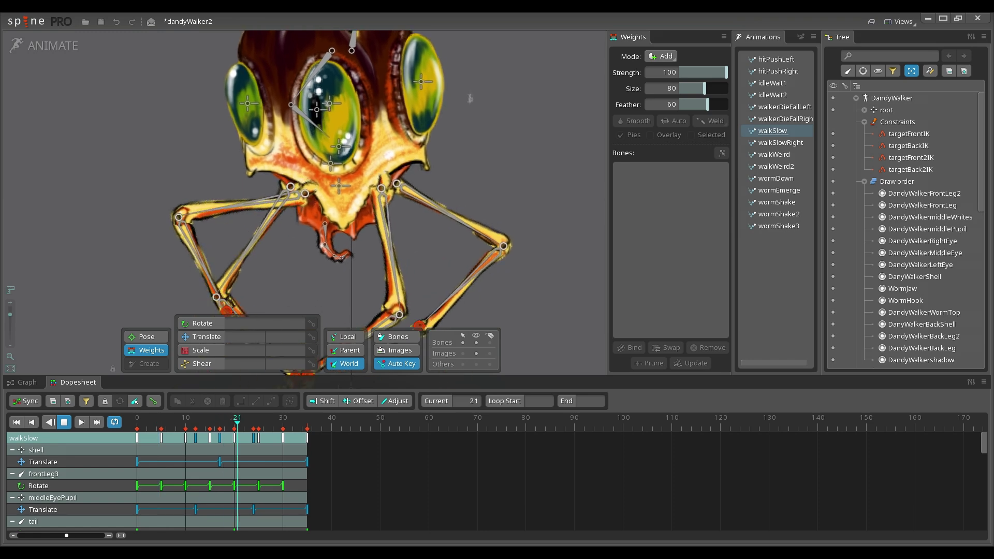
pyautogui.scroll(-1, 471, 111)
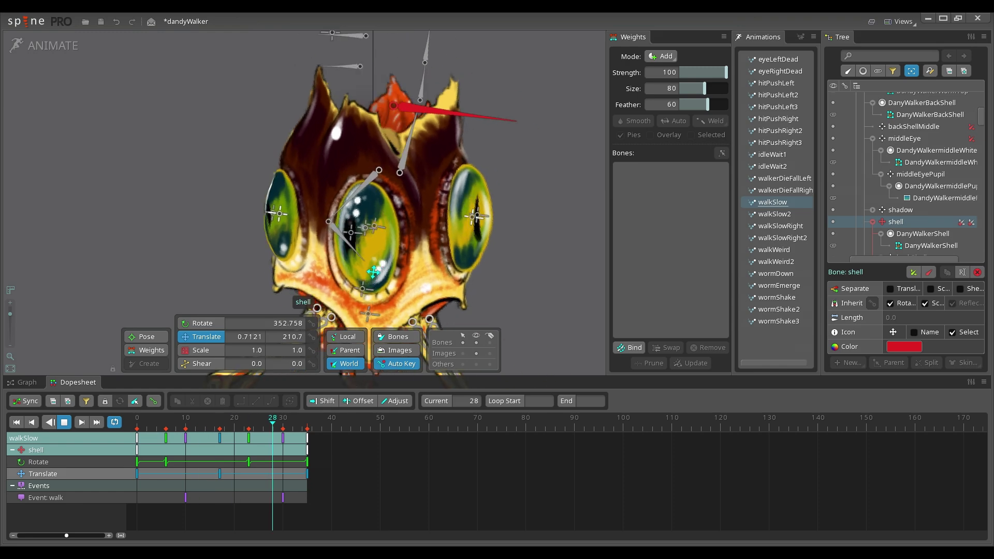
# - Preview dandyWalker's walkSlow2 animation and inspect the DanyWalkerShell mesh's weights in Setup mode
pyautogui.click(774, 214)
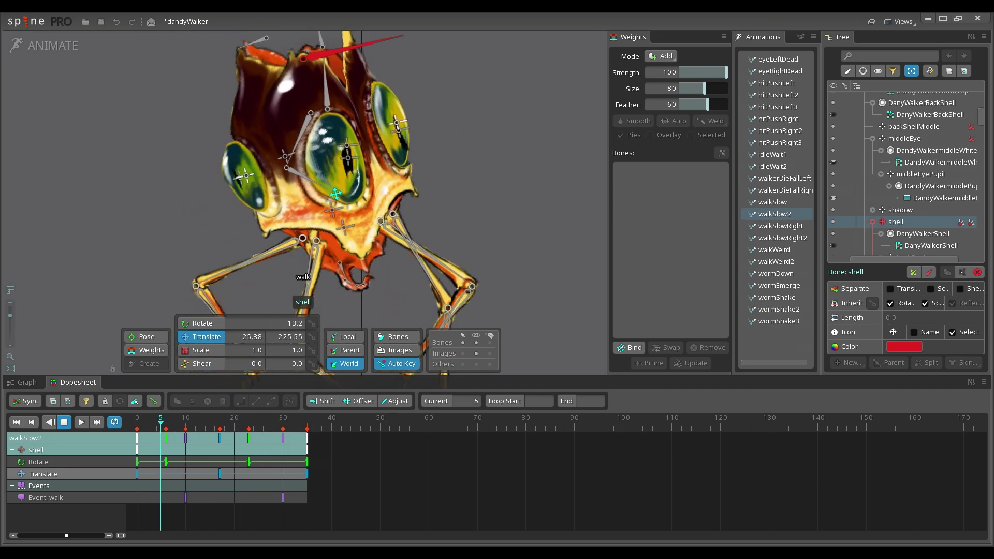
pyautogui.scroll(2, 497, 163)
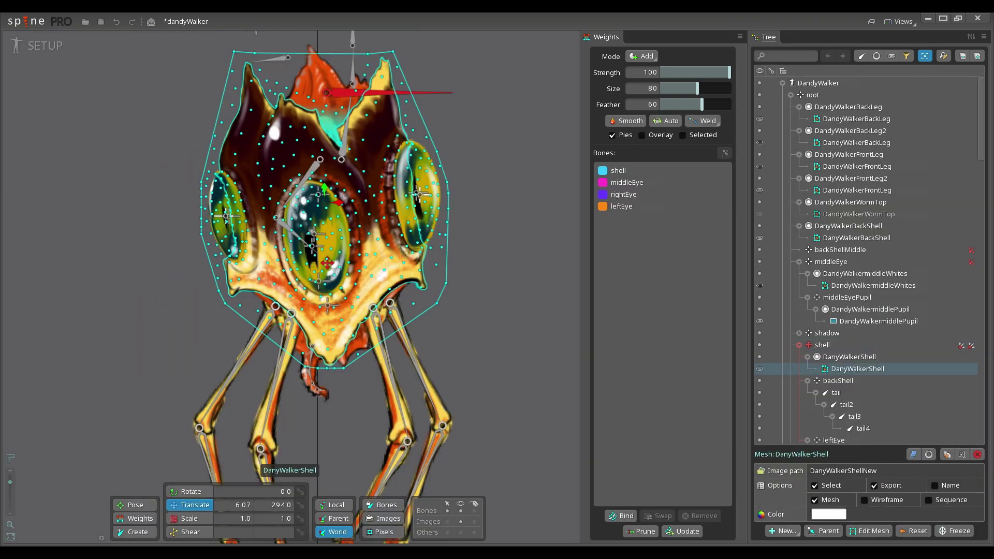
pyautogui.moveTo(327, 264); pyautogui.dragTo(374, 277)
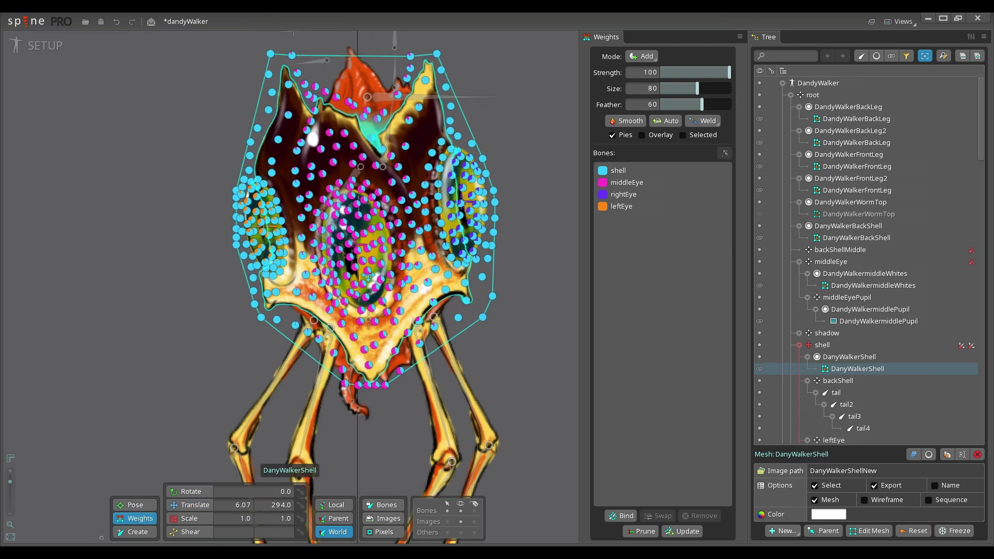
# - Select the walker's shell bone and translate it in several directions to shift the shell and eyes and bend the legs
pyautogui.scroll(2, 362, 233)
pyautogui.click(306, 301)
pyautogui.moveTo(306, 301); pyautogui.dragTo(292, 319)
pyautogui.scroll(-3, 292, 311)
pyautogui.moveTo(292, 203); pyautogui.dragTo(363, 192)
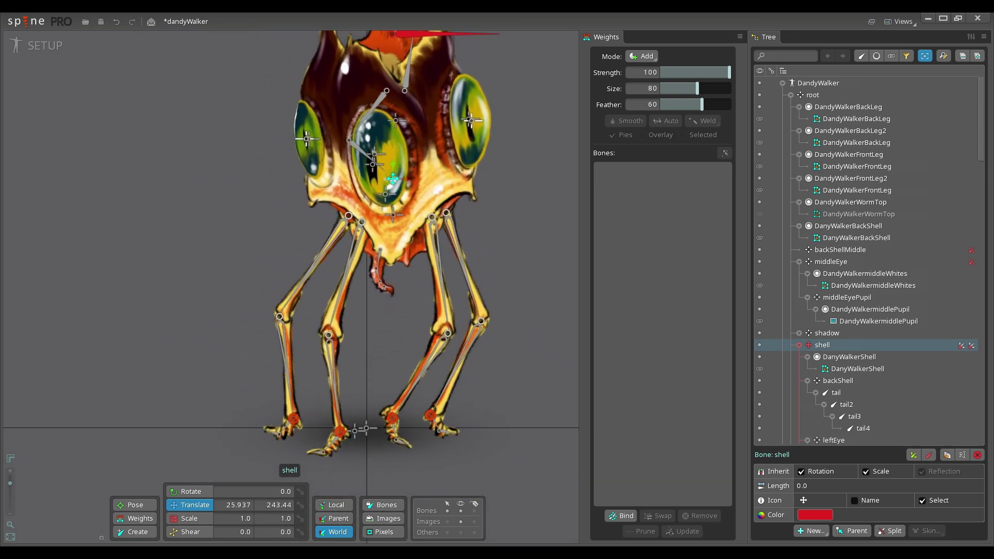
pyautogui.moveTo(325, 185); pyautogui.dragTo(316, 241)
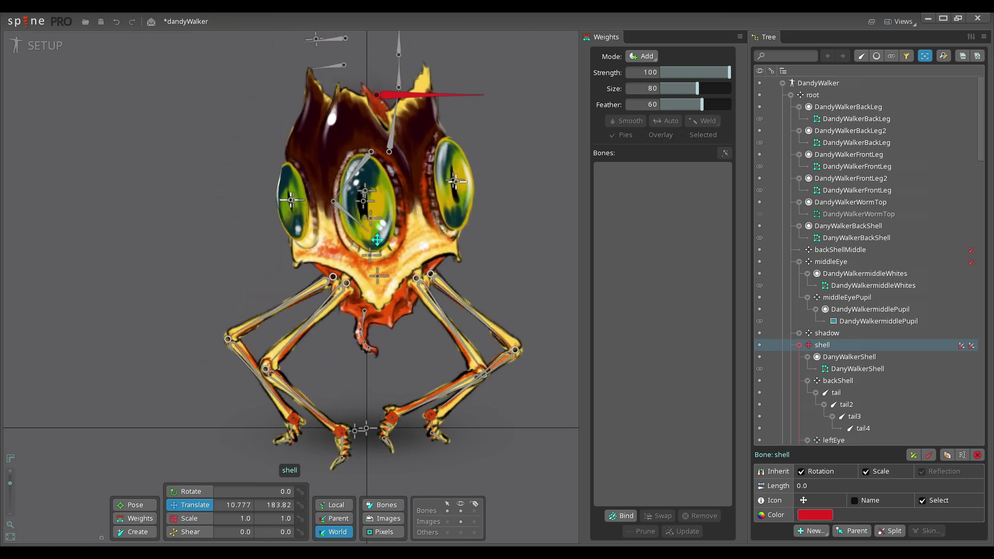
pyautogui.moveTo(388, 301); pyautogui.dragTo(488, 321)
pyautogui.moveTo(488, 321); pyautogui.dragTo(536, 343)
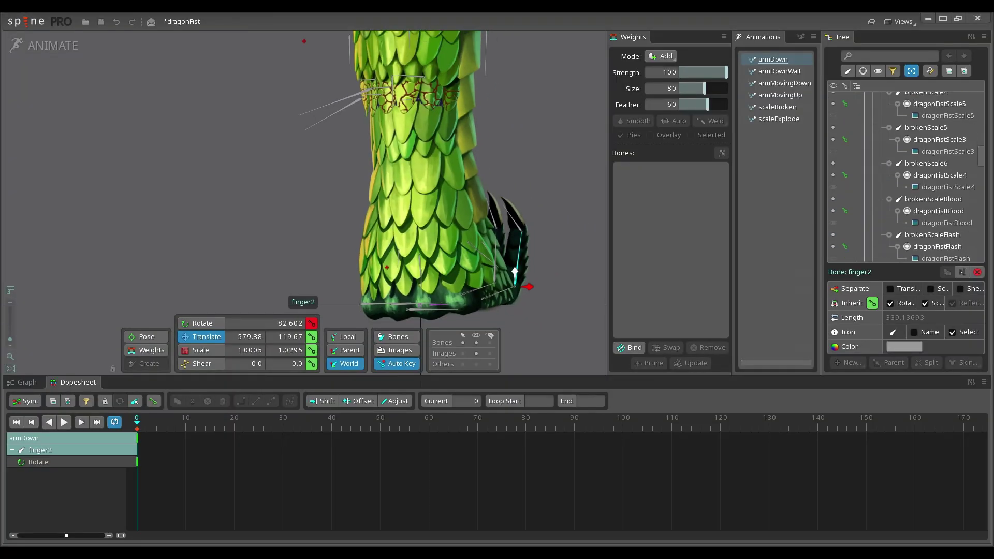
# - Rotate finger2 together with the neighbouring finger's bone in dragonFist's armDown animation, and select the finger and finger4 bones
pyautogui.keyDown('ctrl'); pyautogui.click(496, 258); pyautogui.keyUp('ctrl')
pyautogui.press('c')
pyautogui.moveTo(522, 231); pyautogui.dragTo(519, 231)
pyautogui.click(514, 287)
pyautogui.keyDown('ctrl'); pyautogui.click(461, 295); pyautogui.keyUp('ctrl')
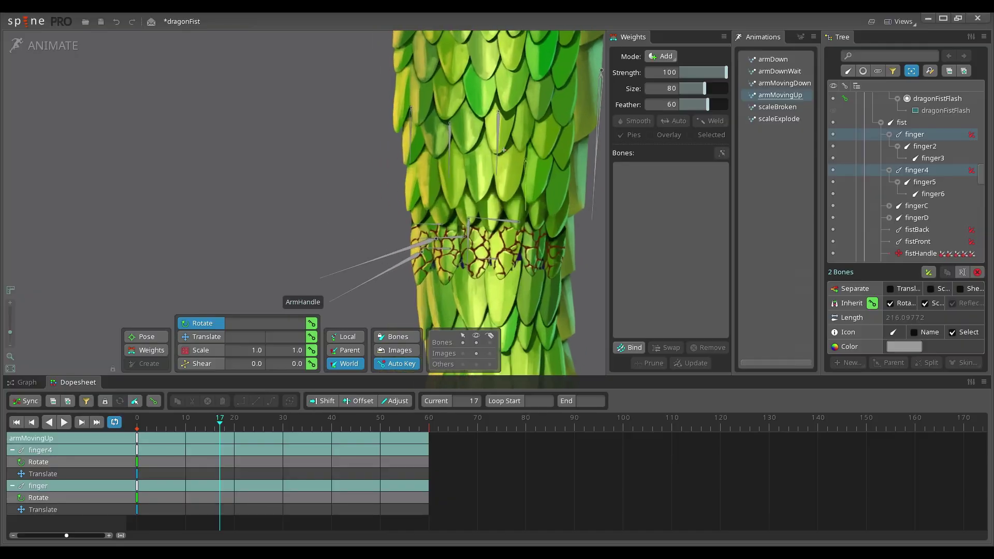
# - Translate the ArmHandle bone in several directions at frame 17 of armMovingUp to deform the dragon arm
pyautogui.click(504, 149)
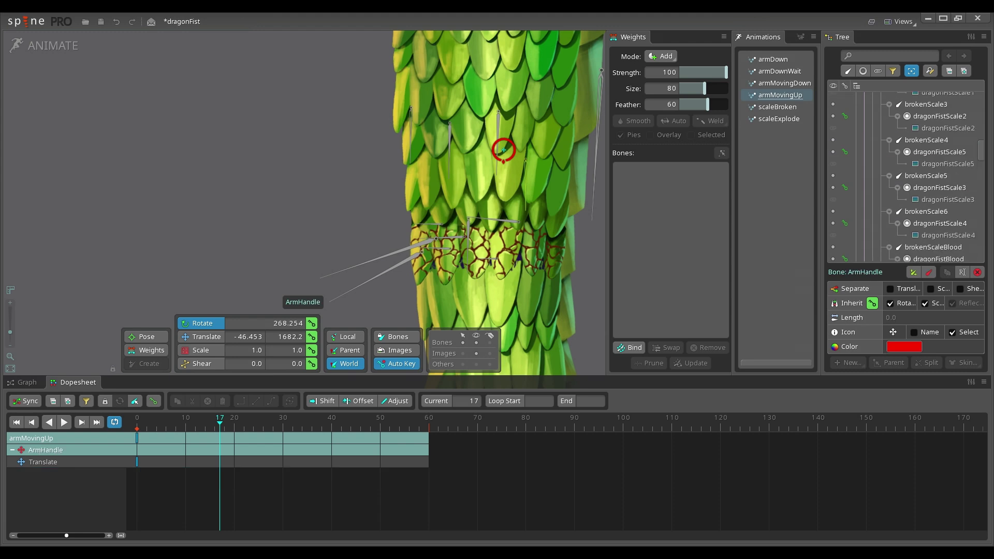
pyautogui.scroll(-3, 207, 166)
pyautogui.press('v')
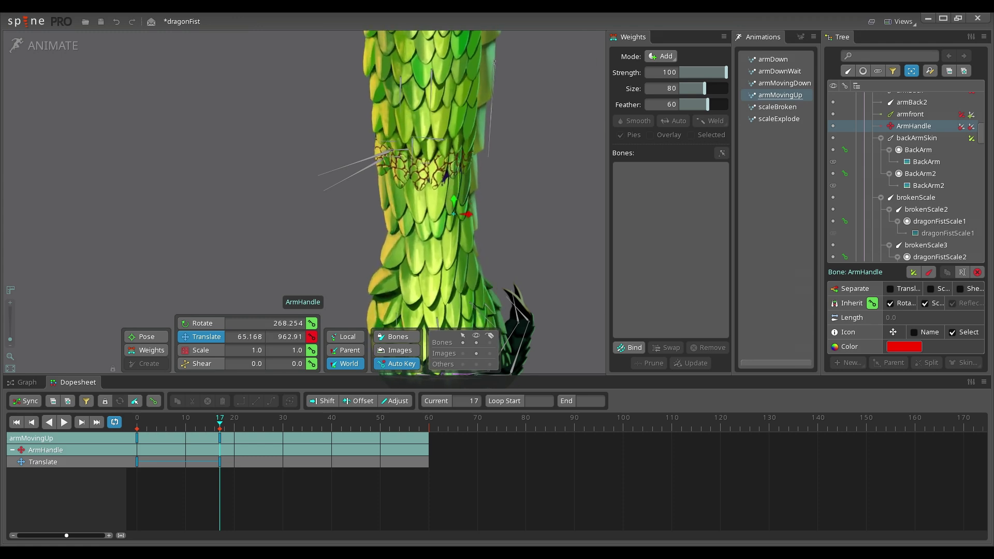
pyautogui.scroll(4, 486, 189)
pyautogui.moveTo(407, 247); pyautogui.dragTo(298, 355)
pyautogui.scroll(-4, 290, 290)
pyautogui.moveTo(238, 235); pyautogui.dragTo(474, 121)
# - Shift ArmHandle slightly while examining how the scales near the fist and fingers respond
pyautogui.scroll(4, 474, 120)
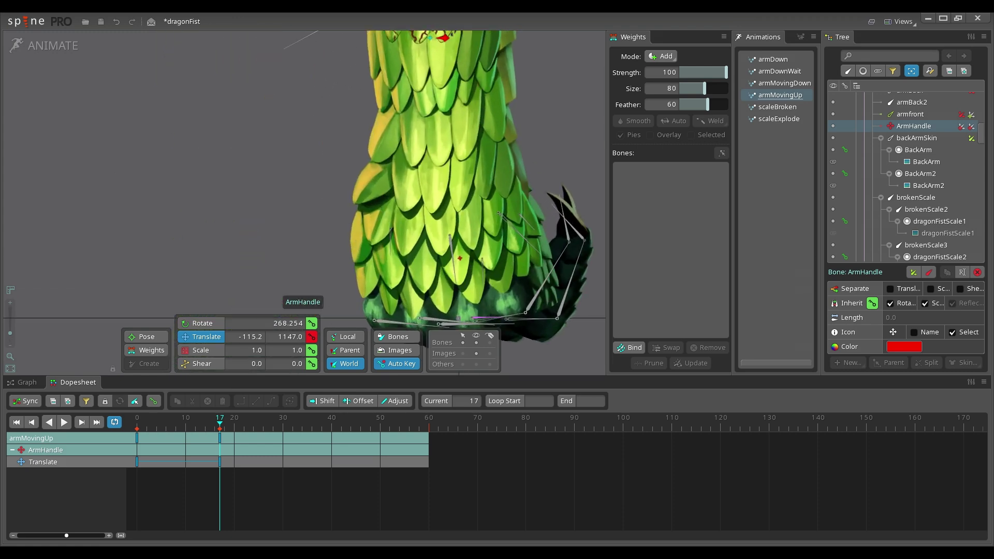
pyautogui.scroll(2, 304, 202)
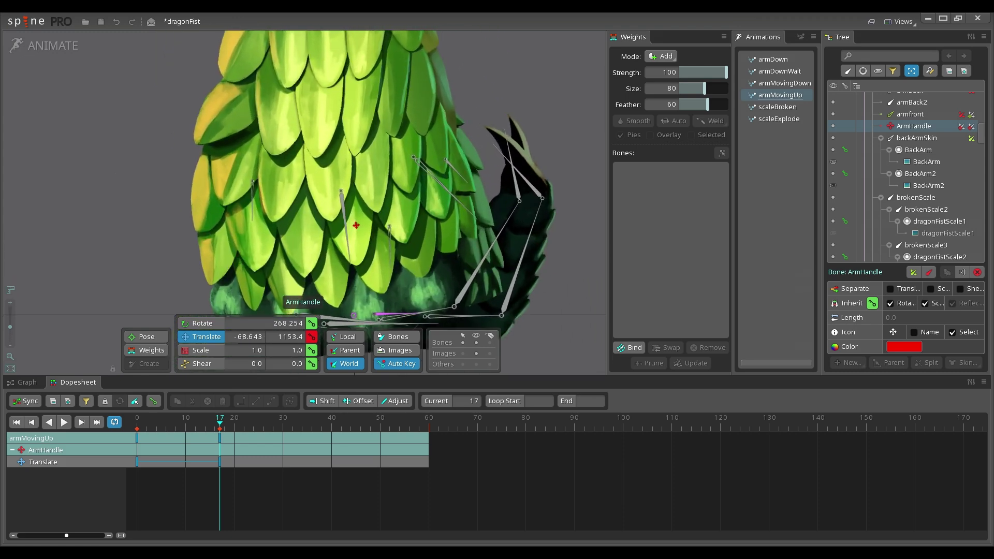
pyautogui.moveTo(305, 201); pyautogui.dragTo(292, 183)
pyautogui.moveTo(356, 225); pyautogui.dragTo(356, 225)
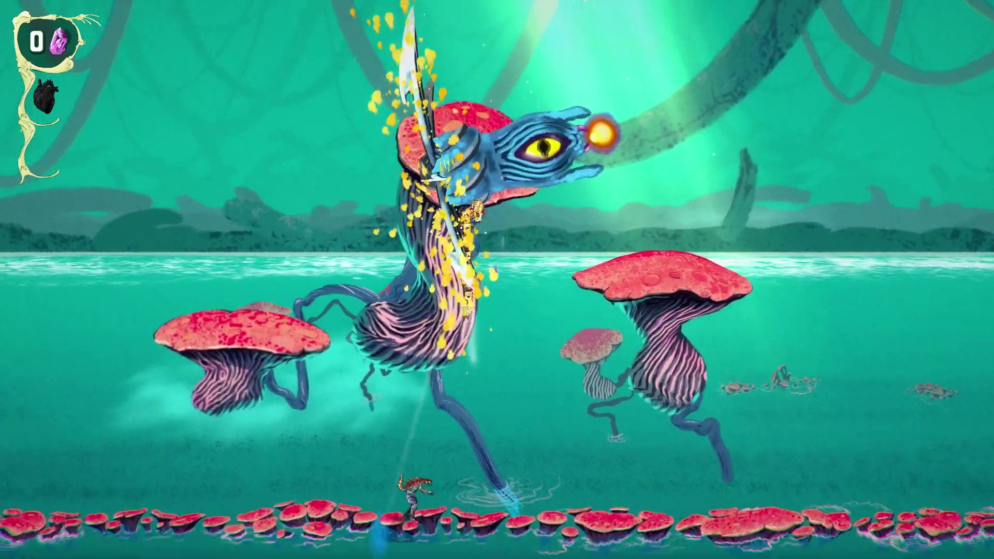
pyautogui.press('d')
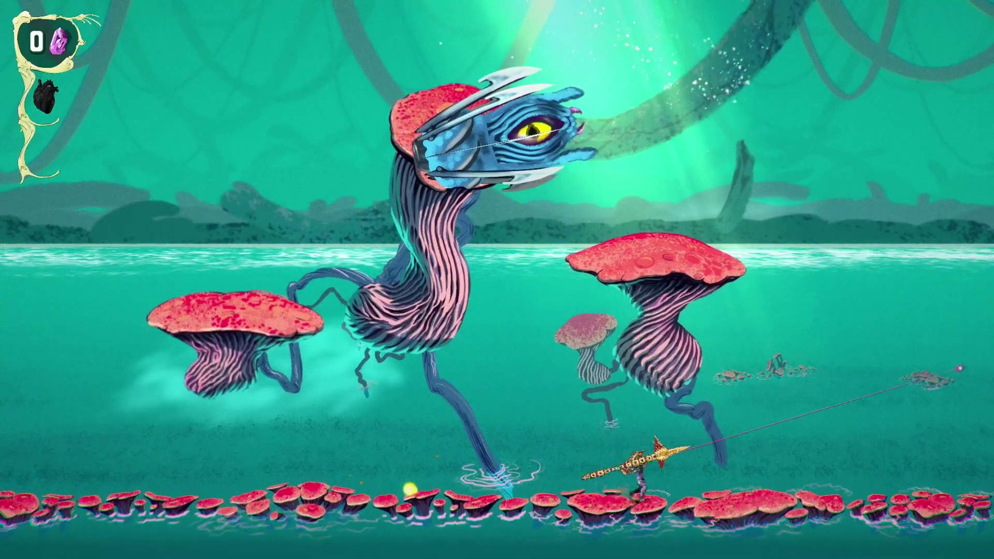
pyautogui.press('Up')
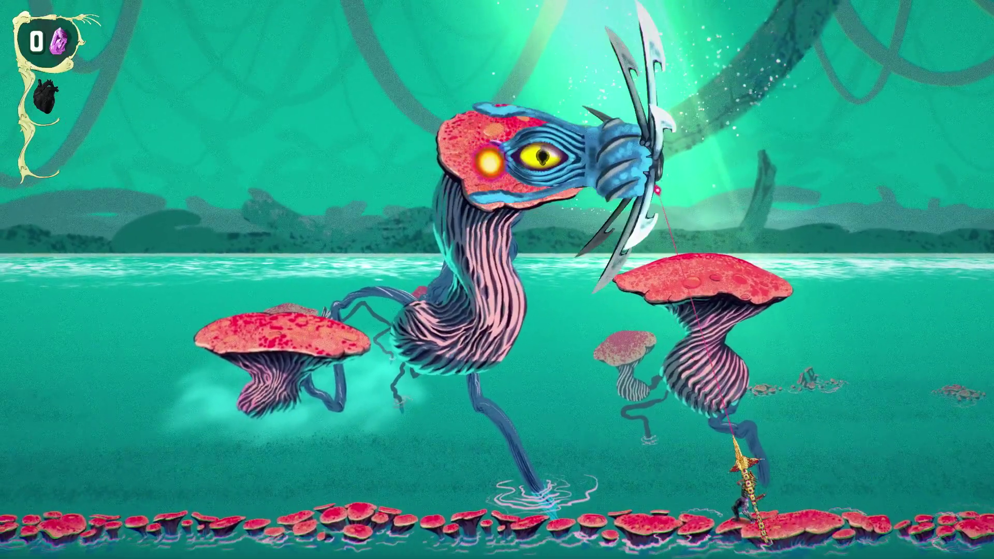
pyautogui.press('a')
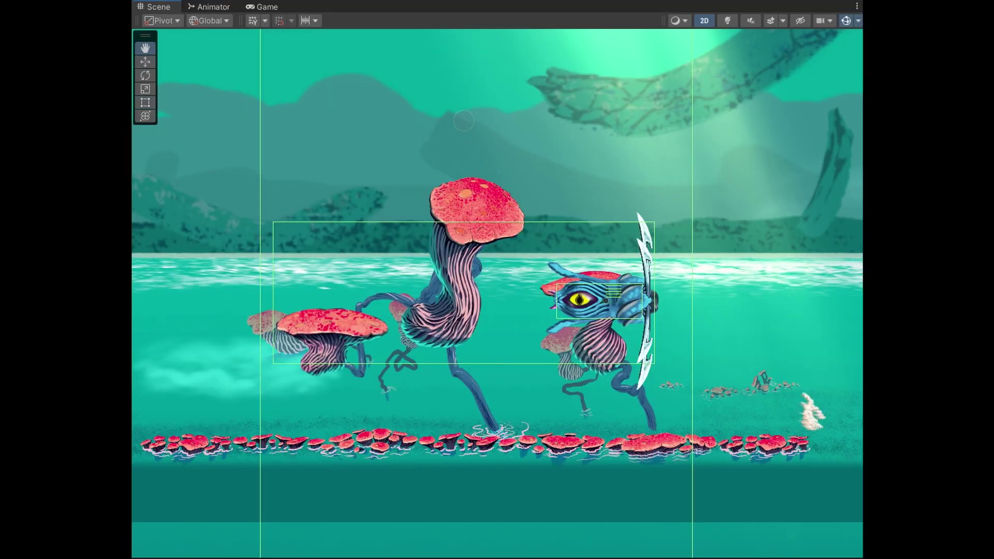
# - Switch to Unity, turn the 2D scene view into 3D perspective, and examine the layered blades and eyed head from several angles
pyautogui.moveTo(614, 252); pyautogui.dragTo(567, 212)
pyautogui.scroll(8, 567, 212)
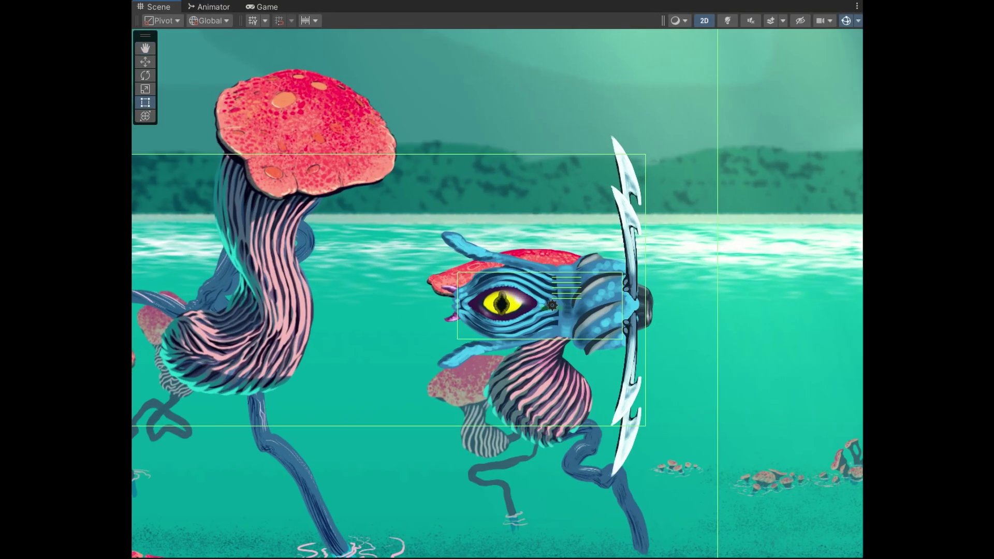
pyautogui.press('w')
pyautogui.press('2')
pyautogui.moveTo(498, 296); pyautogui.dragTo(580, 297)
pyautogui.moveTo(466, 303); pyautogui.dragTo(782, 303)
pyautogui.moveTo(497, 295); pyautogui.dragTo(621, 290)
pyautogui.moveTo(466, 301); pyautogui.dragTo(570, 301)
pyautogui.scroll(4, 497, 295)
pyautogui.click(531, 300)
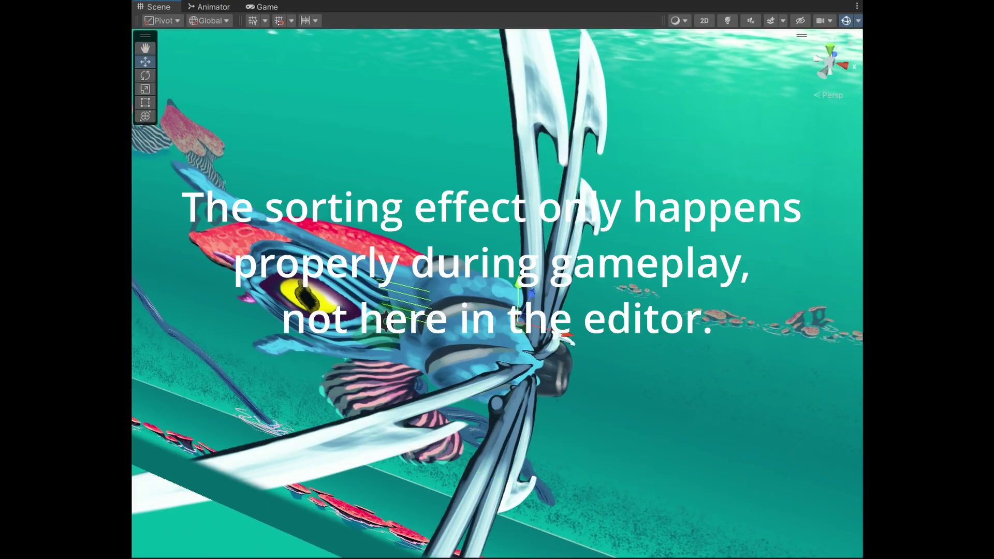